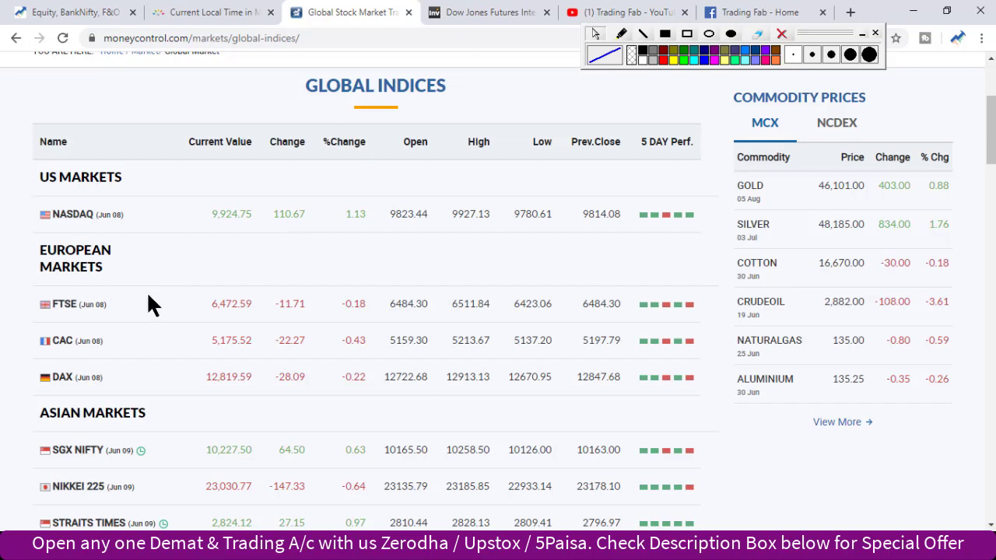
- Scroll Moneycontrol's Asian indices, check Dow Jones futures, then return to the TradeTiger NIFTY pivot chart
scroll(148, 296, down, 1)
scroll(148, 295, down, 2)
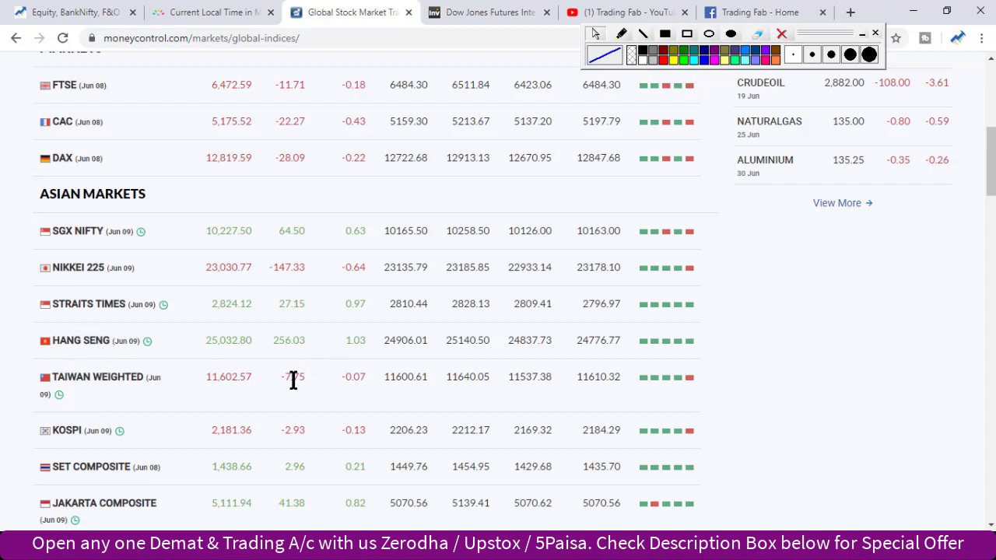
click(476, 14)
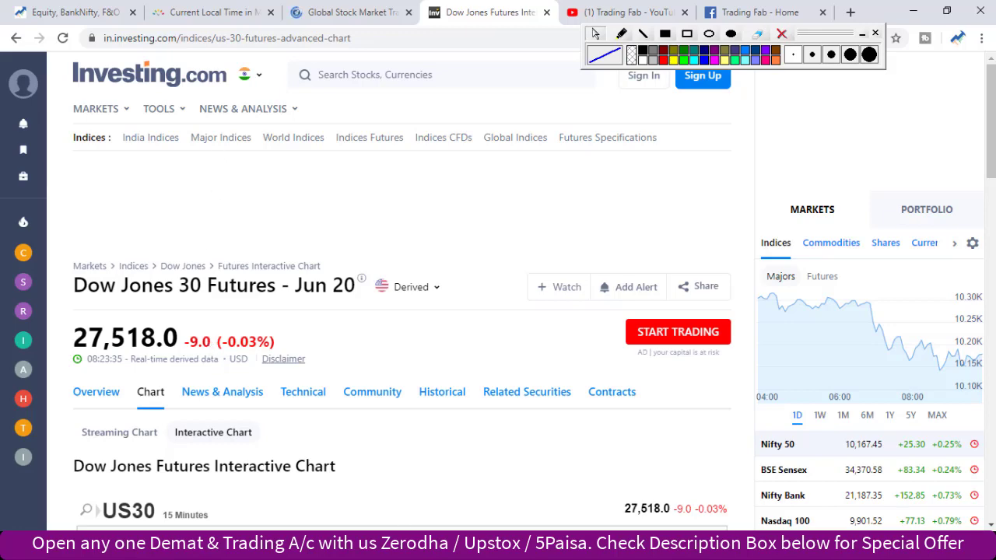
key(alt+Tab)
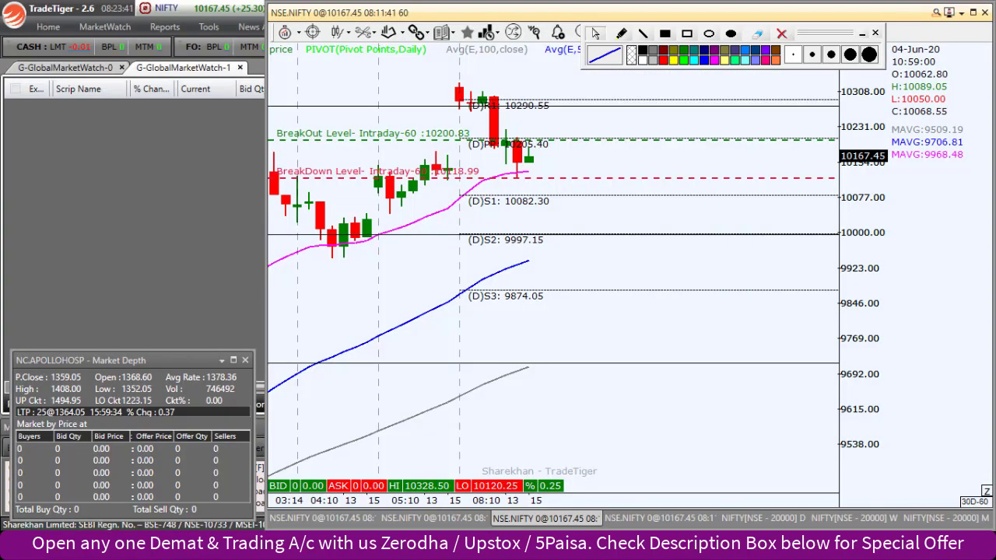
- Maximize the NIFTY chart and show the weekly Fibonacci chart, zoomed in on recent candles
click(973, 12)
click(683, 520)
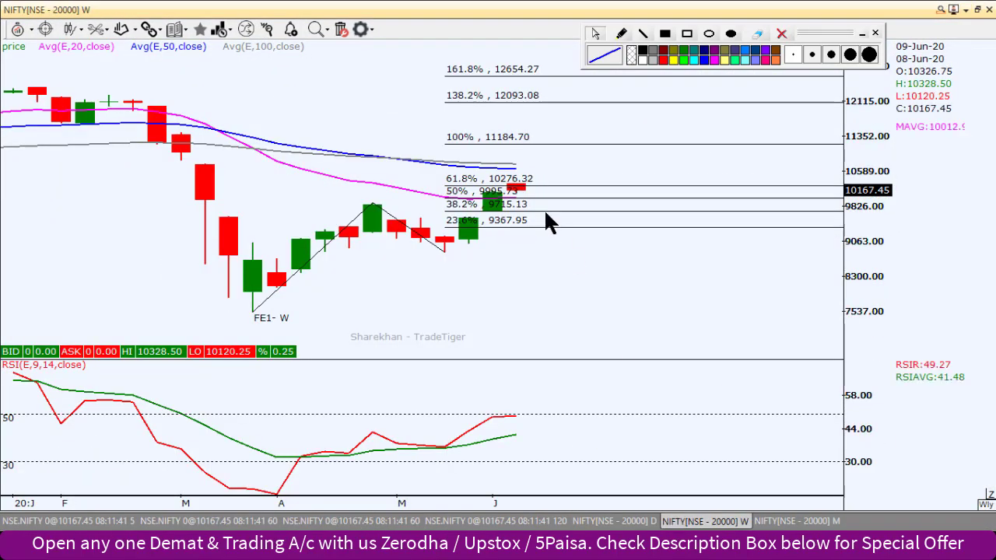
scroll(544, 289, right, 3)
scroll(483, 273, left, 5)
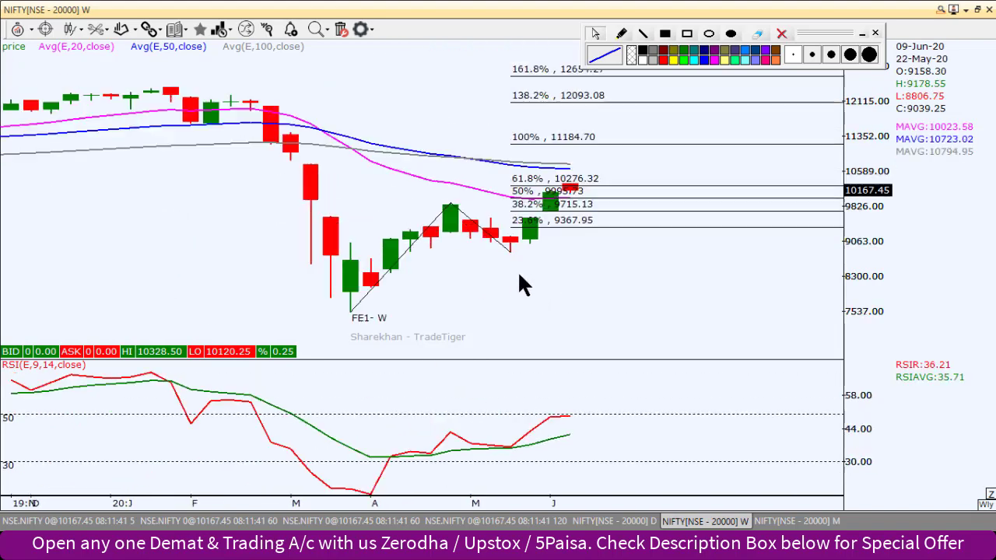
scroll(519, 276, left, 2)
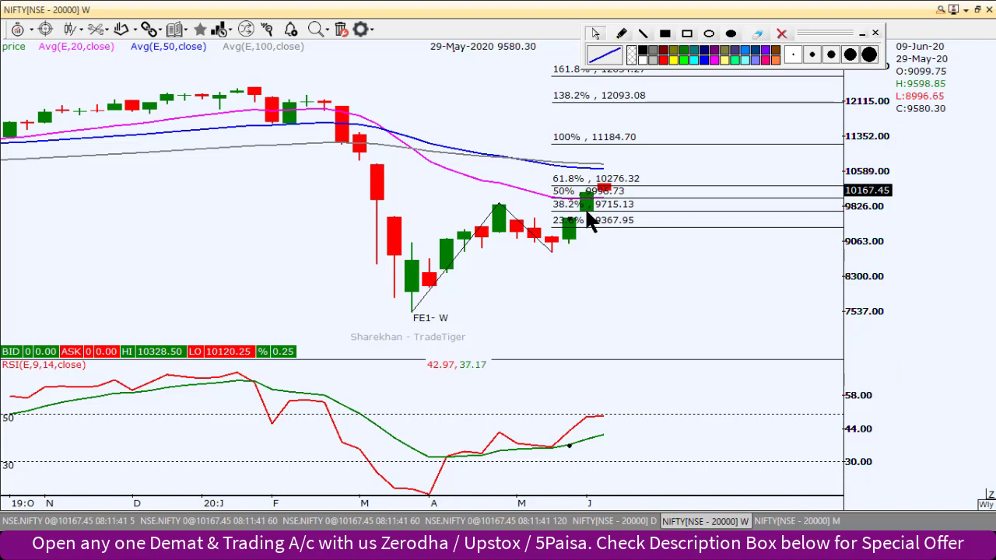
scroll(599, 198, right, 4)
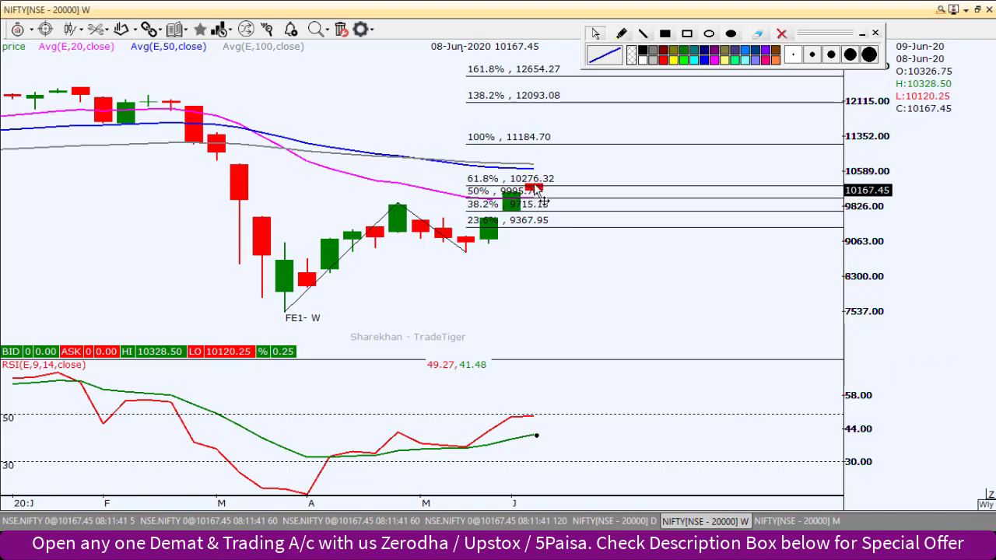
scroll(540, 190, up, 2)
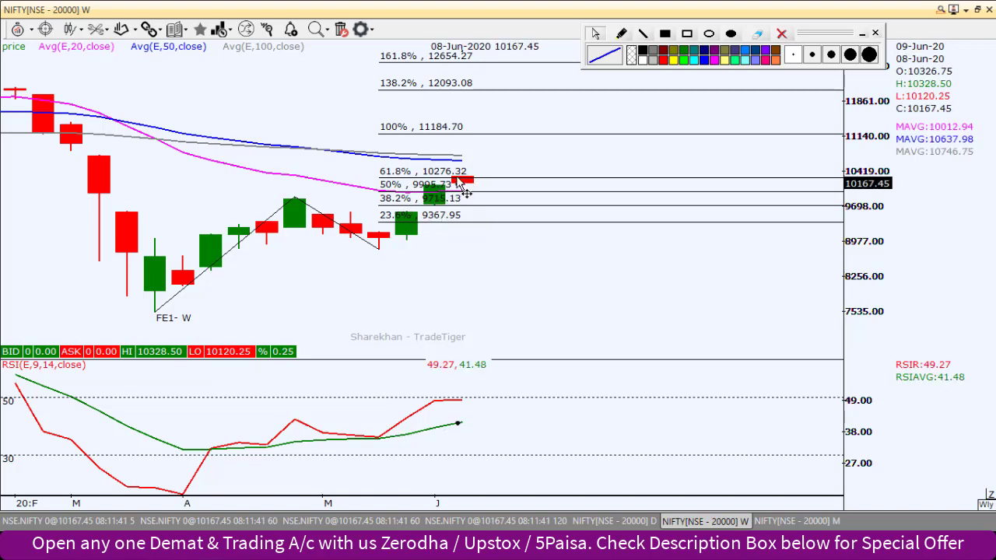
scroll(473, 192, up, 1)
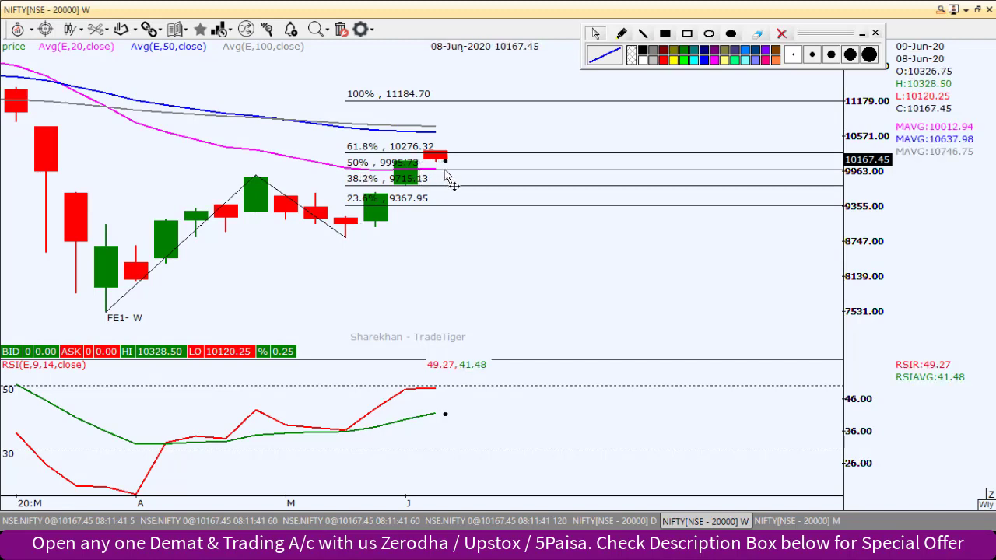
- Sketch a freehand dip-then-rally path after the latest weekly candle, then switch to daily candles
click(621, 33)
drag(450, 165, 473, 126)
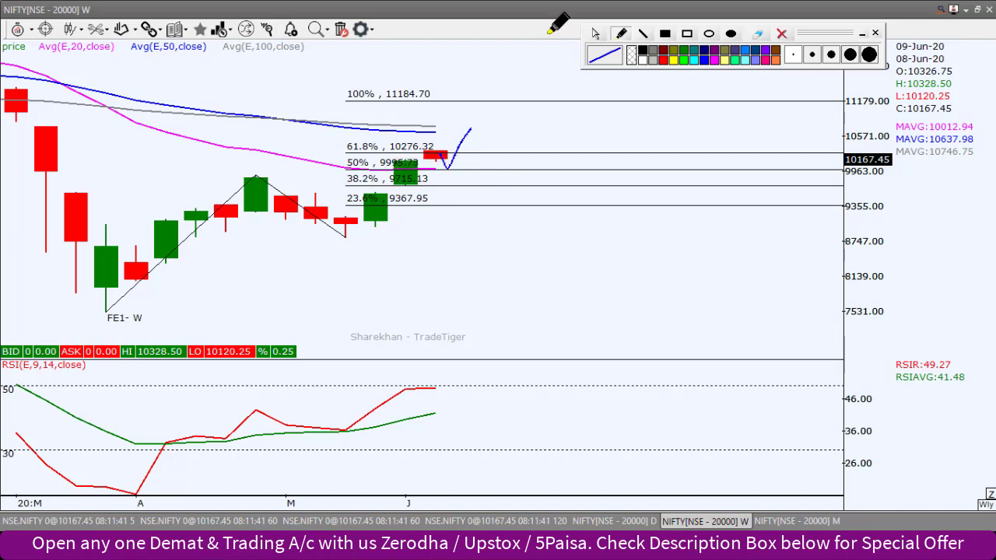
click(597, 35)
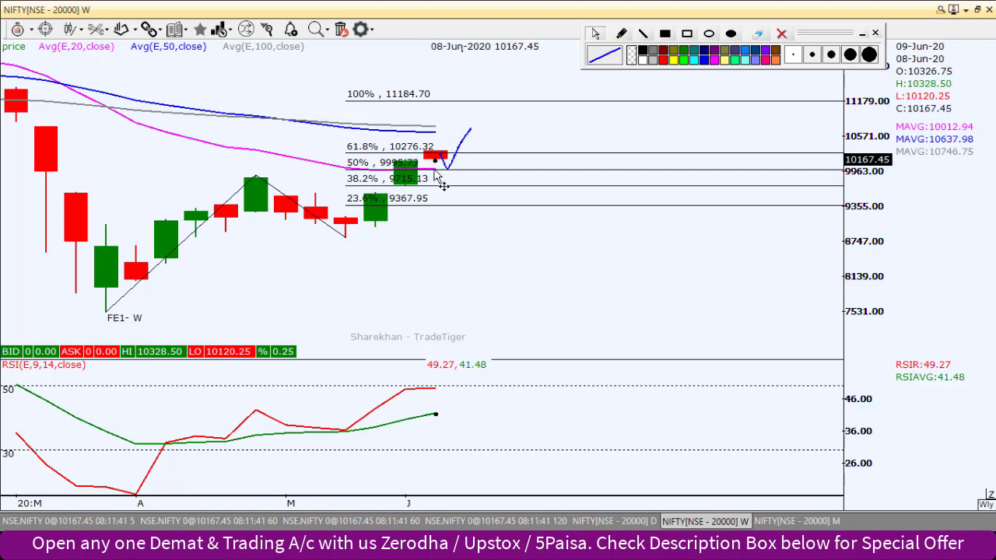
click(614, 521)
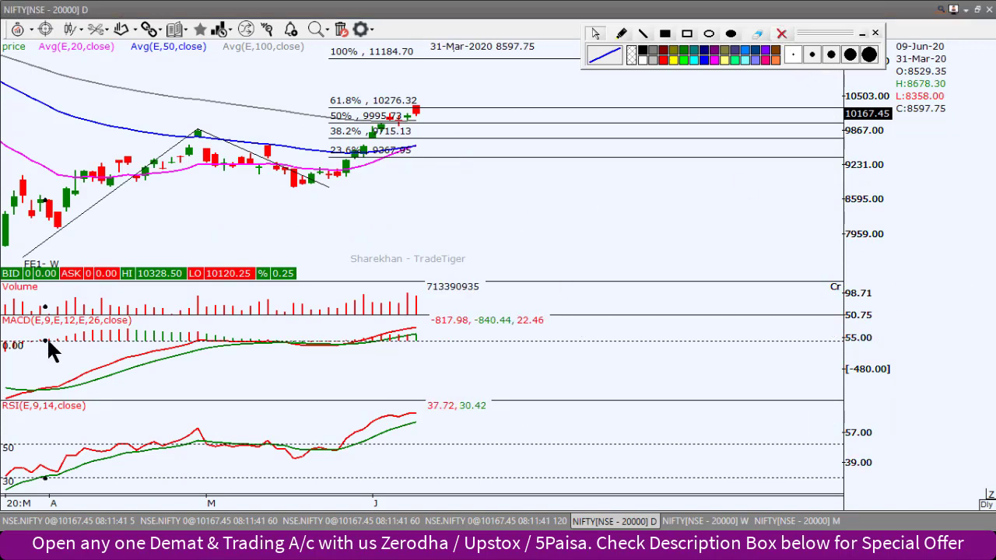
- Remove the MACD and Volume panes from the daily NIFTY chart
click(145, 320)
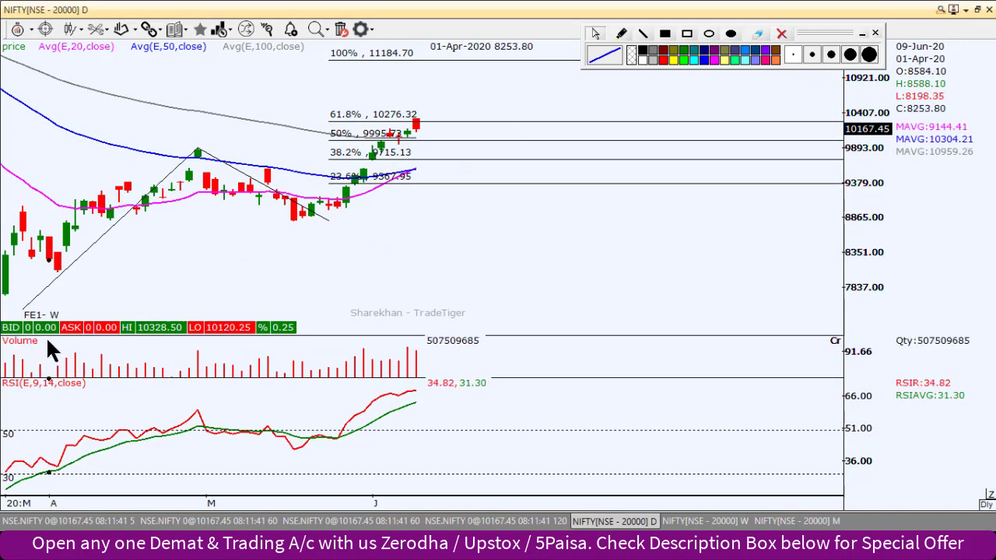
click(46, 336)
scroll(262, 284, down, 2)
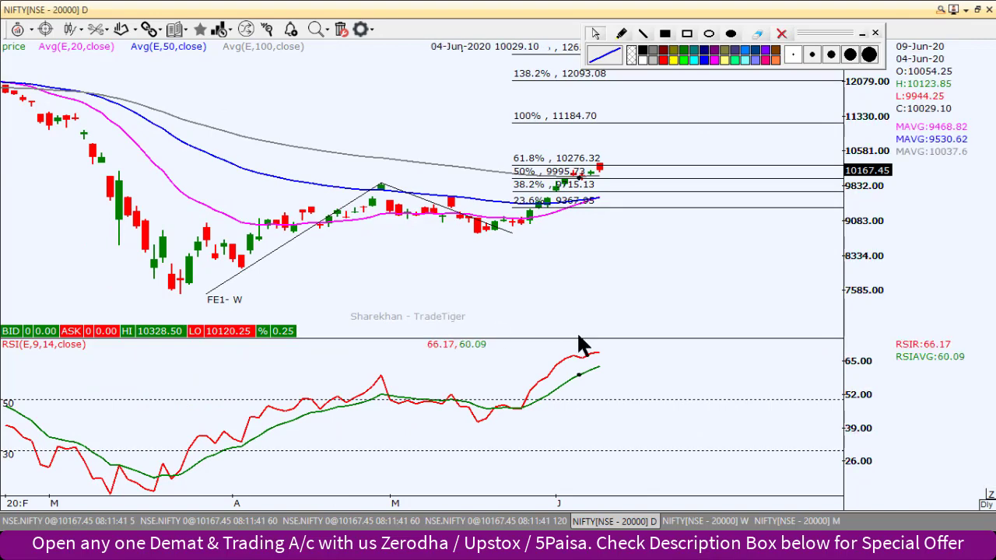
scroll(615, 316, up, 2)
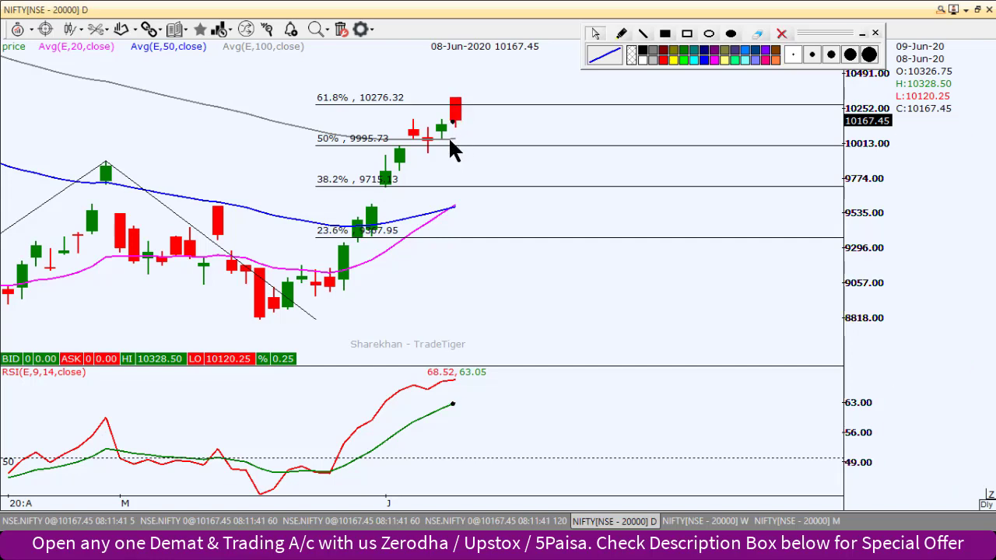
- Sketch a projected dip-and-rally curve, compare weekly and daily views, then erase the drawing
click(621, 33)
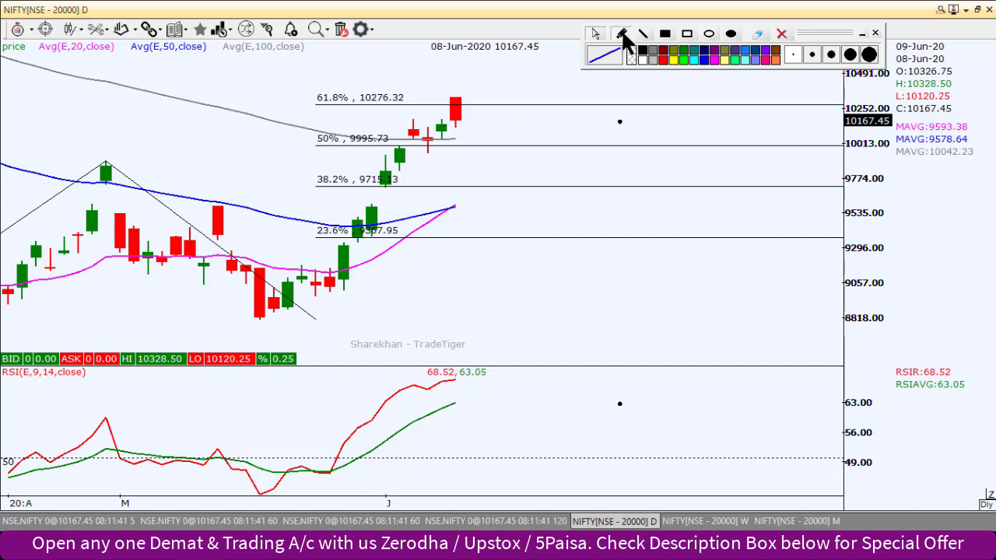
mouse_move(458, 118)
mouse_down()
mouse_move(467, 133)
mouse_move(502, 77)
mouse_up()
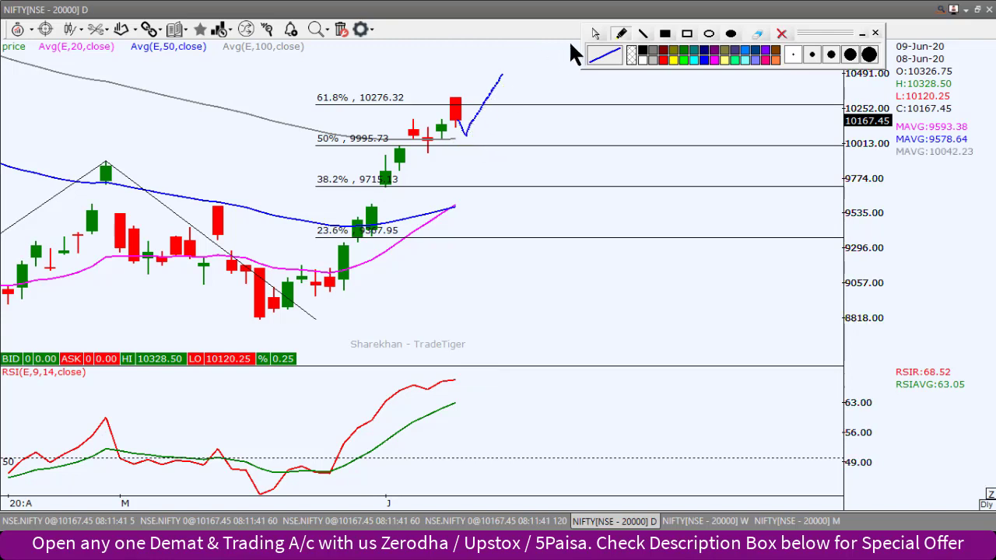
click(597, 33)
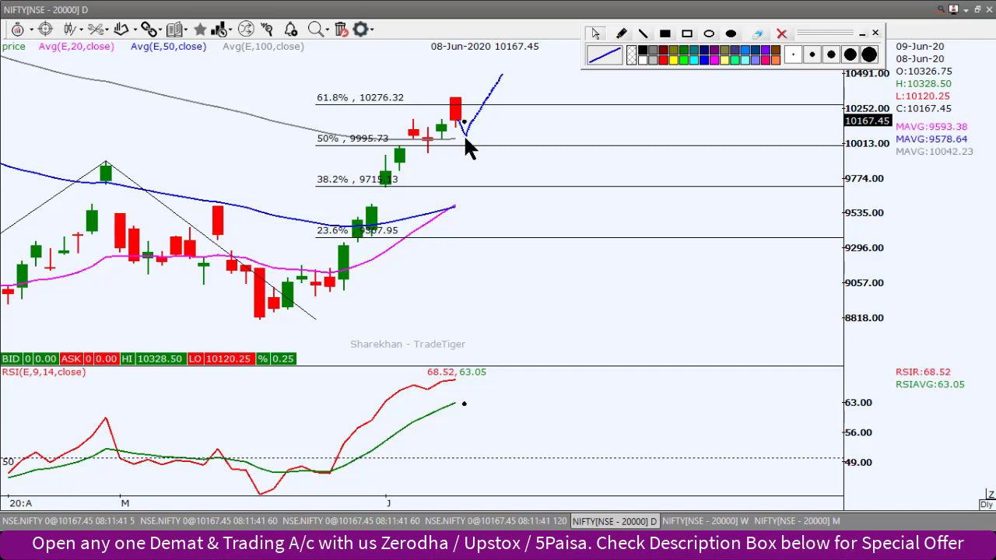
click(673, 520)
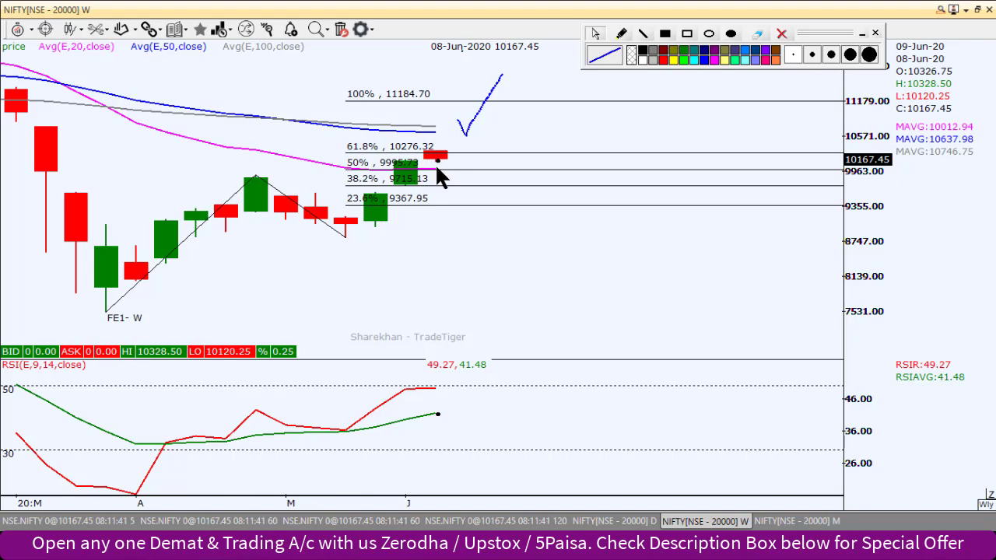
click(618, 521)
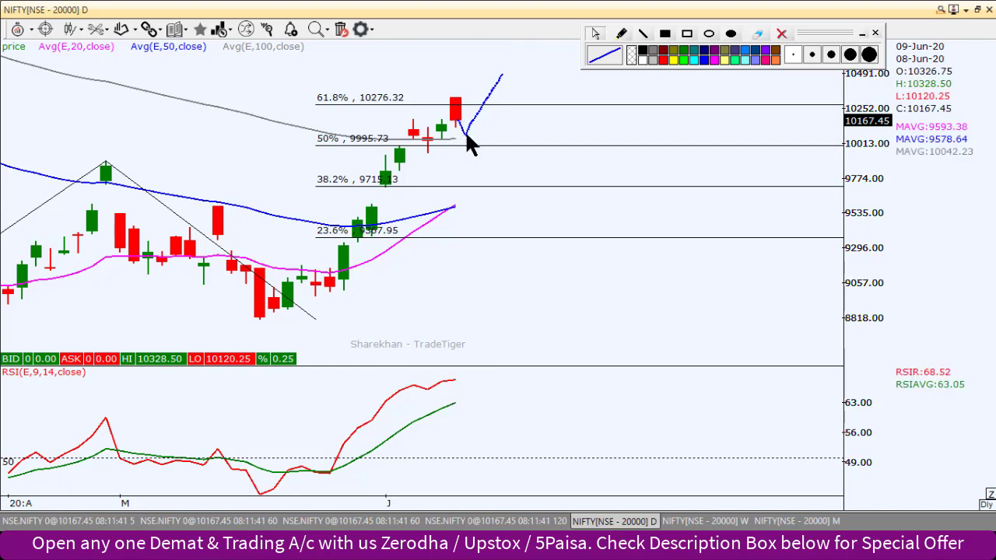
click(781, 33)
click(524, 106)
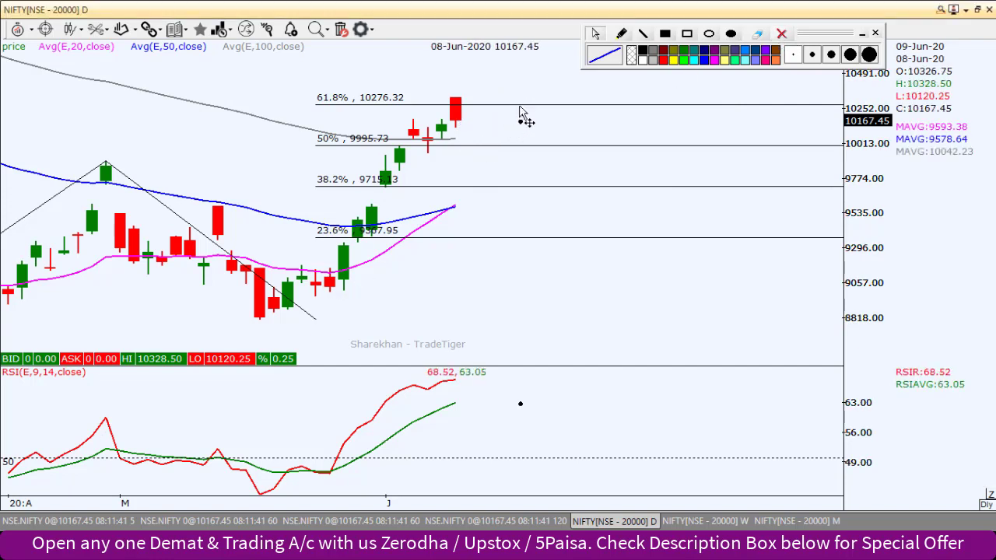
- Replace old drawings with a Fibonacci retracement from the 8806.75 low to the 10328.50 high
key(Delete)
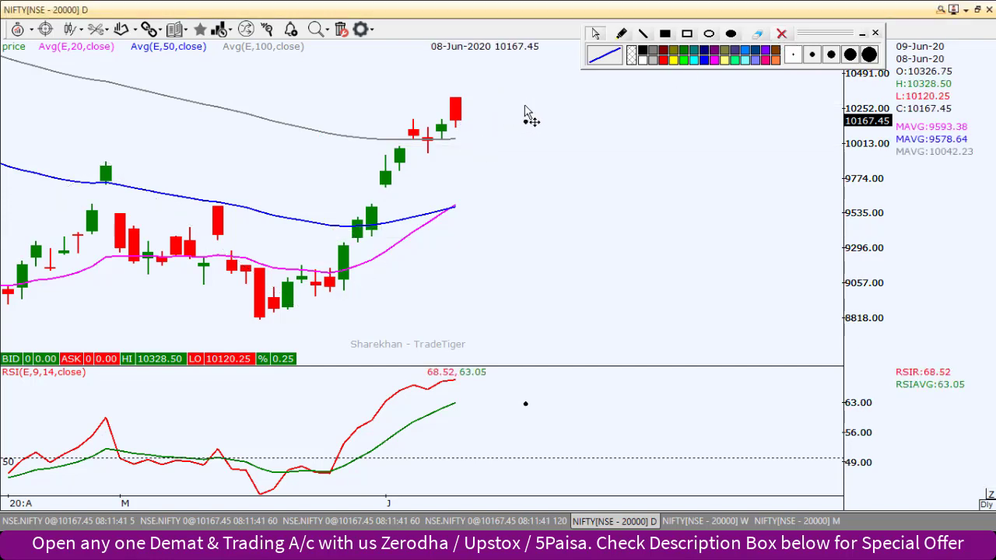
click(104, 30)
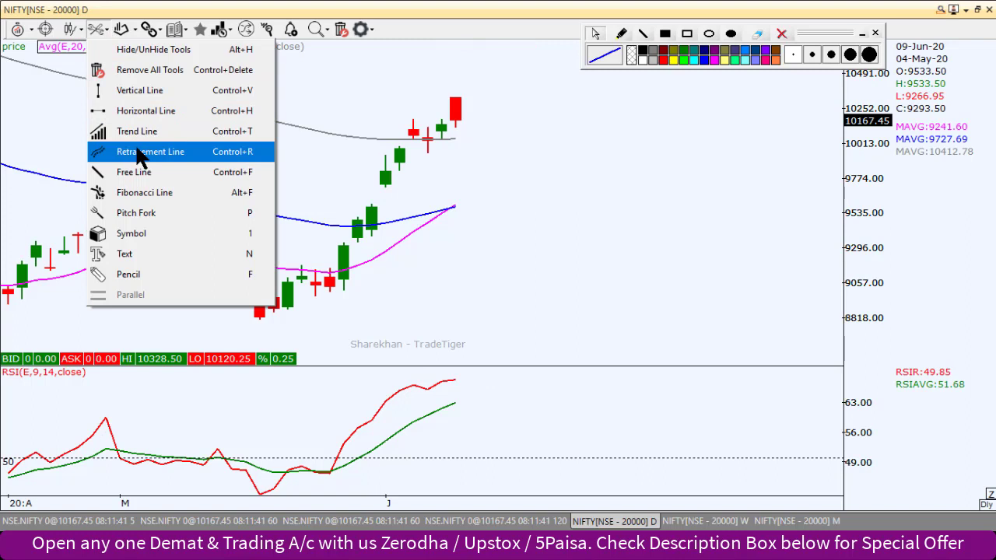
click(498, 129)
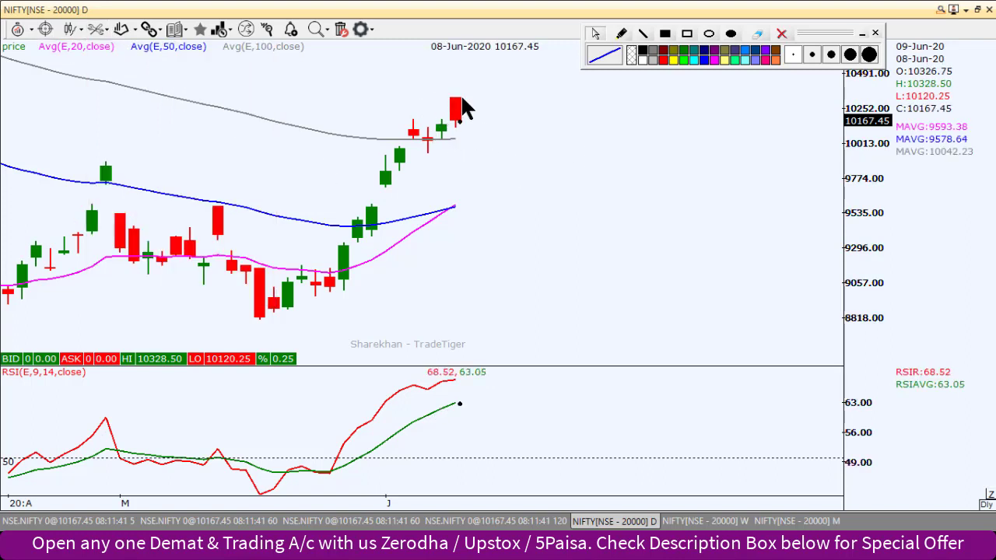
click(101, 29)
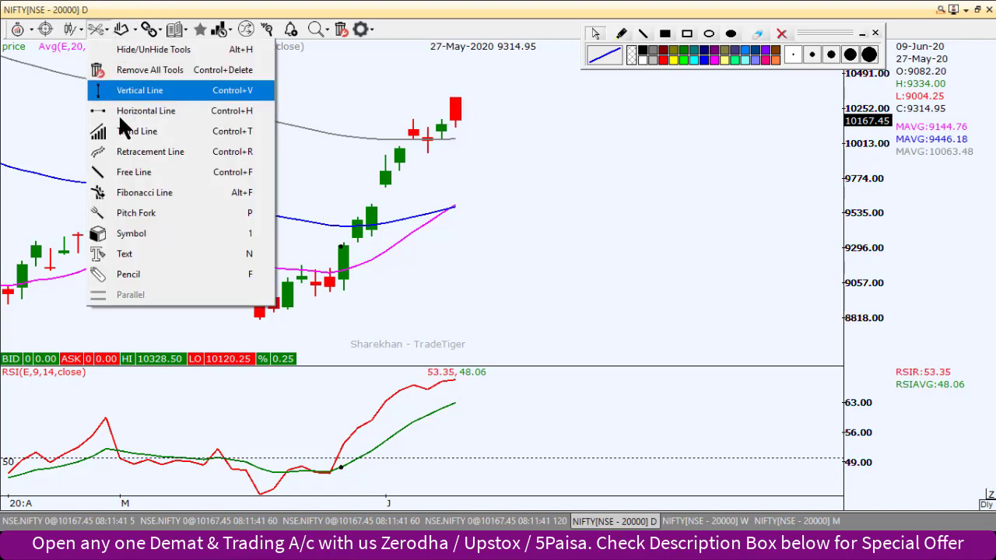
click(155, 153)
mouse_move(262, 319)
mouse_down()
mouse_move(288, 308)
mouse_move(467, 140)
mouse_move(485, 151)
mouse_up()
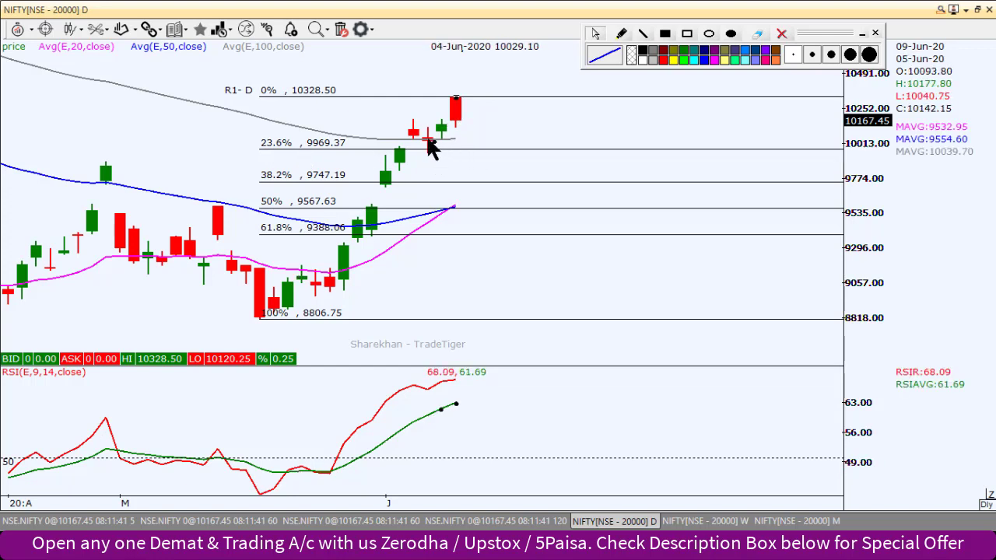
- Sketch the recent swing and an expected dip toward 10013 with rebound, then erase the sketches
click(620, 34)
mouse_move(406, 121)
mouse_down()
mouse_move(404, 149)
mouse_move(410, 123)
mouse_move(428, 150)
mouse_move(460, 94)
mouse_up()
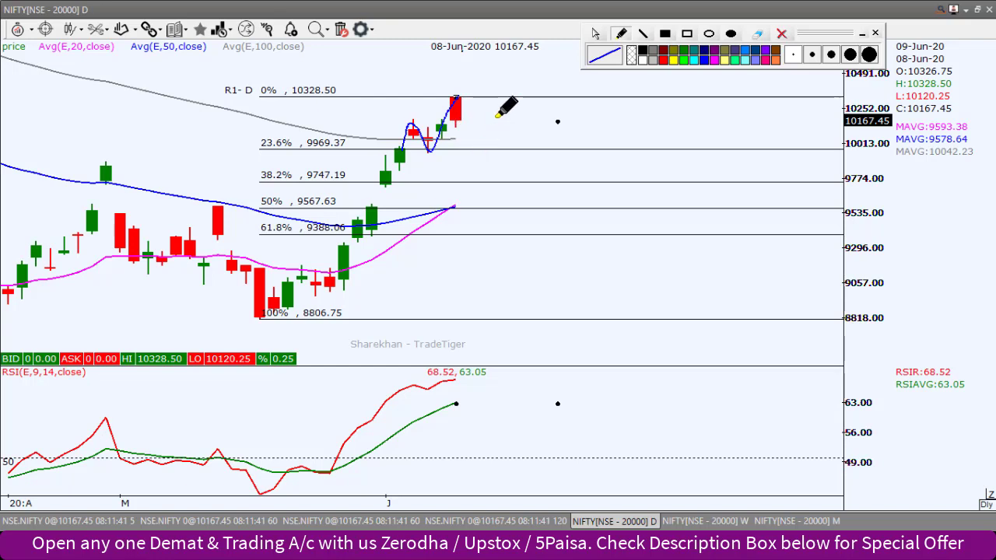
mouse_move(465, 97)
mouse_down()
mouse_move(497, 144)
mouse_move(529, 84)
mouse_up()
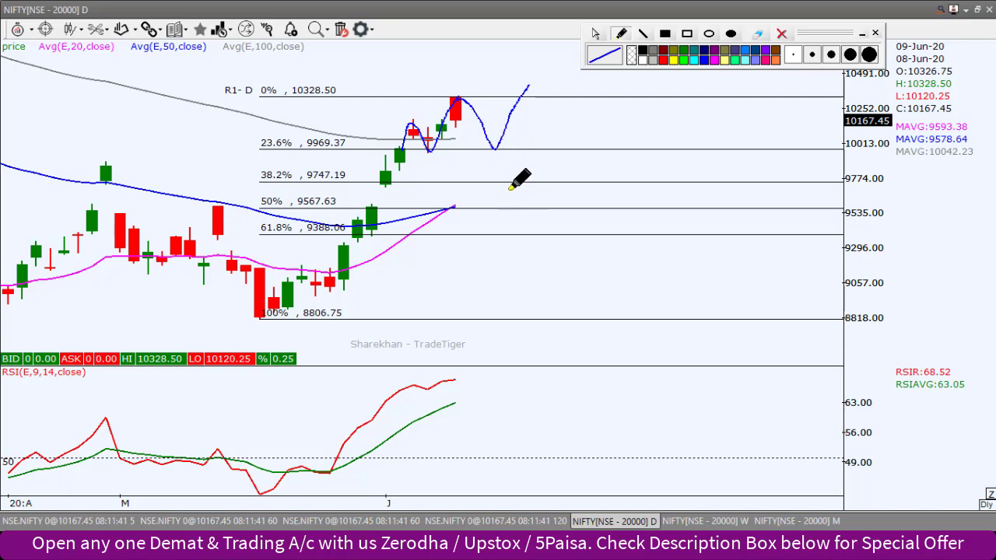
click(782, 33)
click(595, 34)
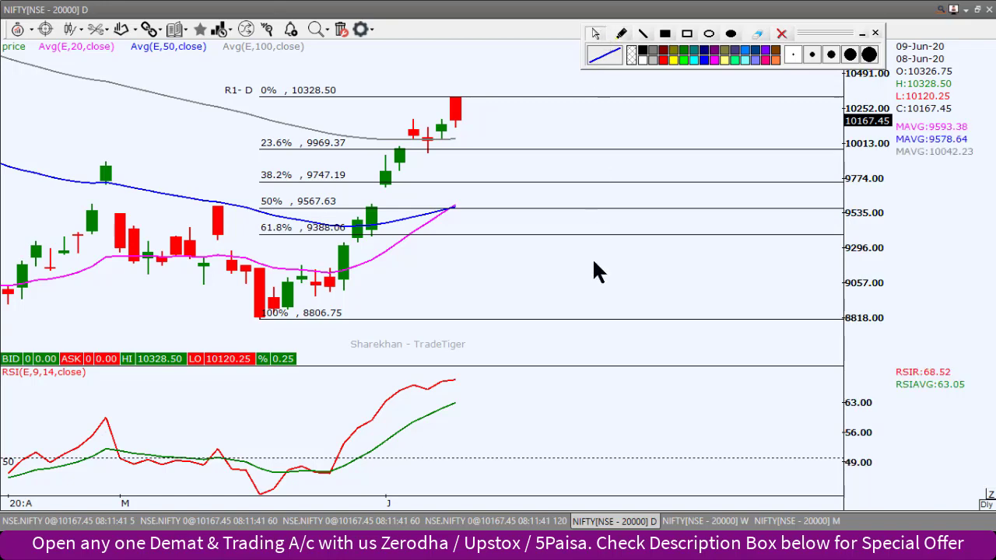
scroll(592, 255, down, 1)
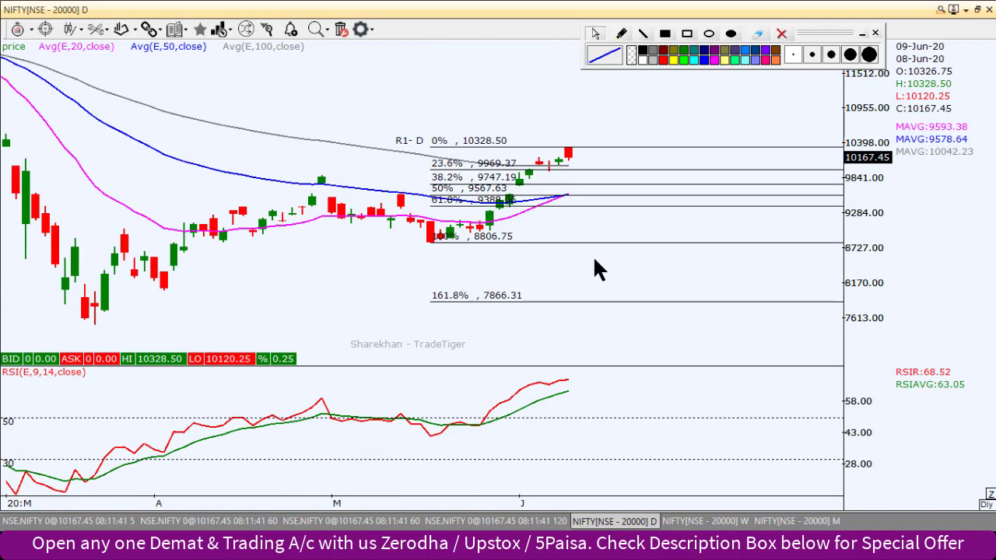
- Switch NIFTY to the 60-minute chart, zoom out, and place the H3 horizontal line at 10082.98
scroll(593, 255, down, 1)
click(533, 521)
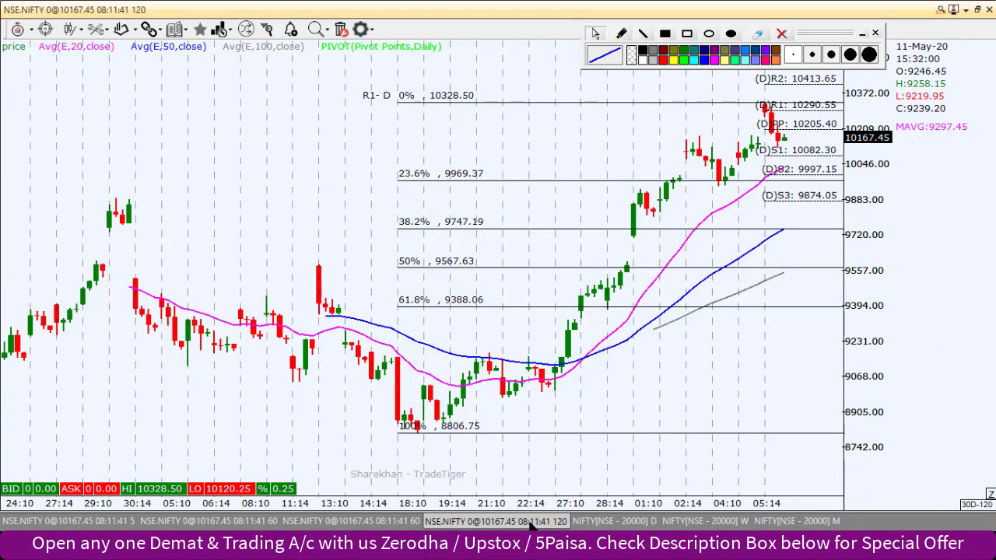
click(418, 521)
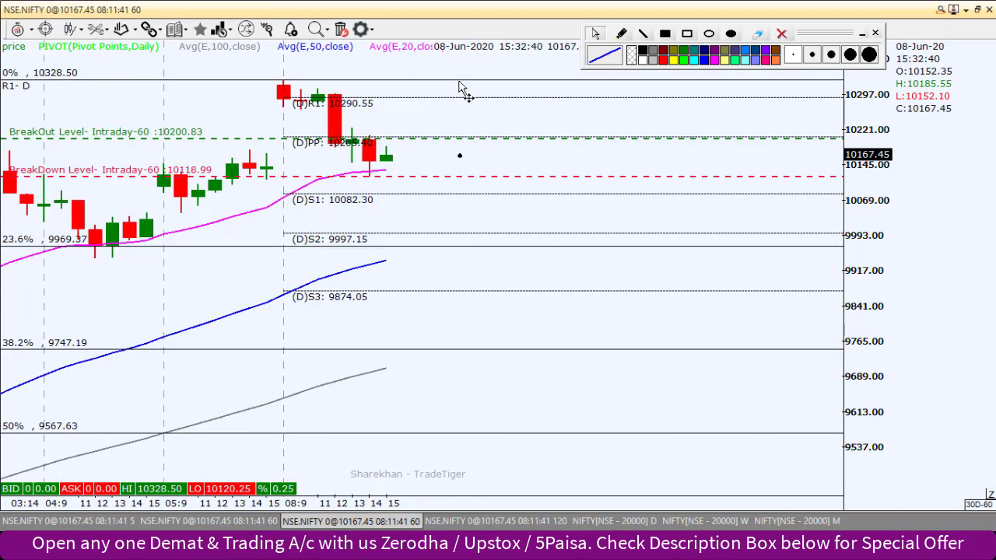
scroll(650, 245, down, 2)
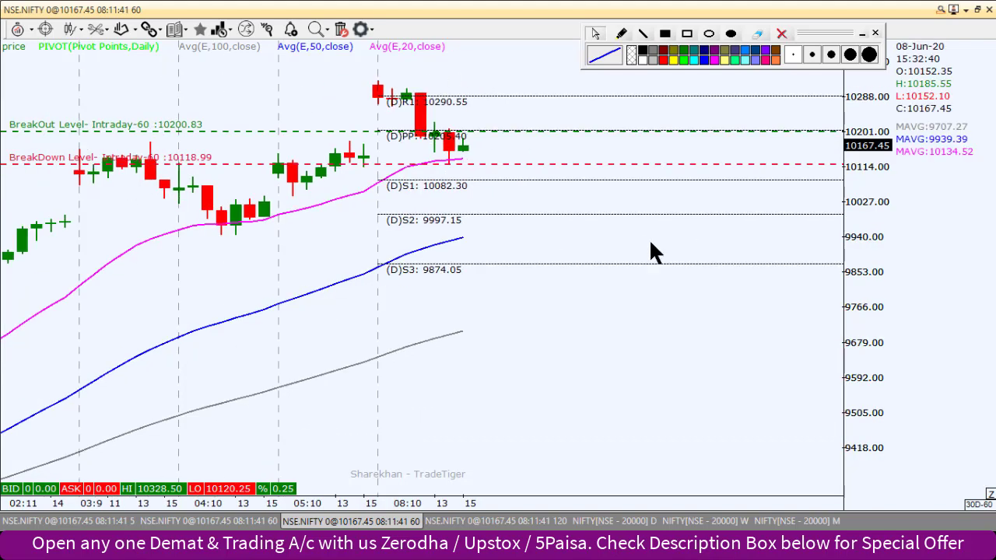
scroll(623, 194, down, 1)
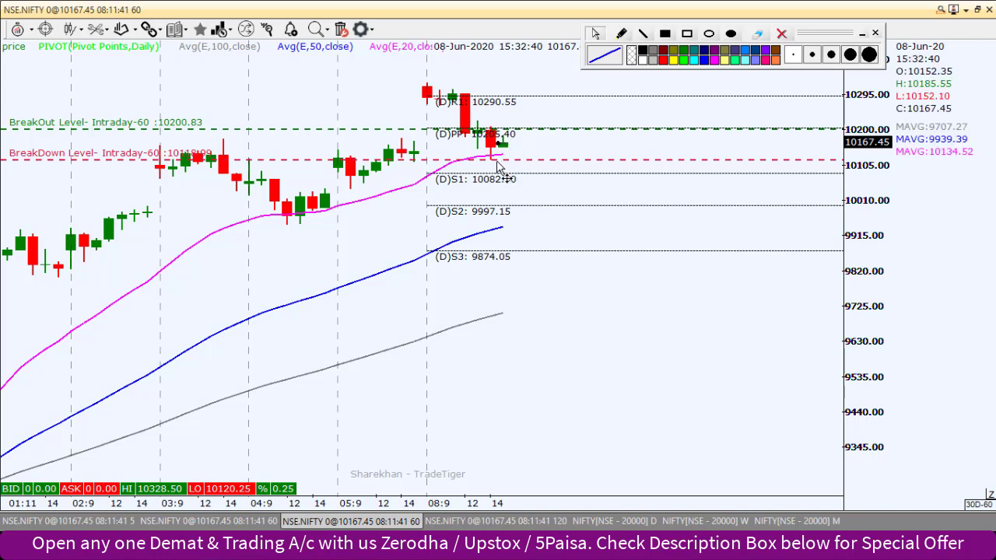
drag(553, 213, 534, 173)
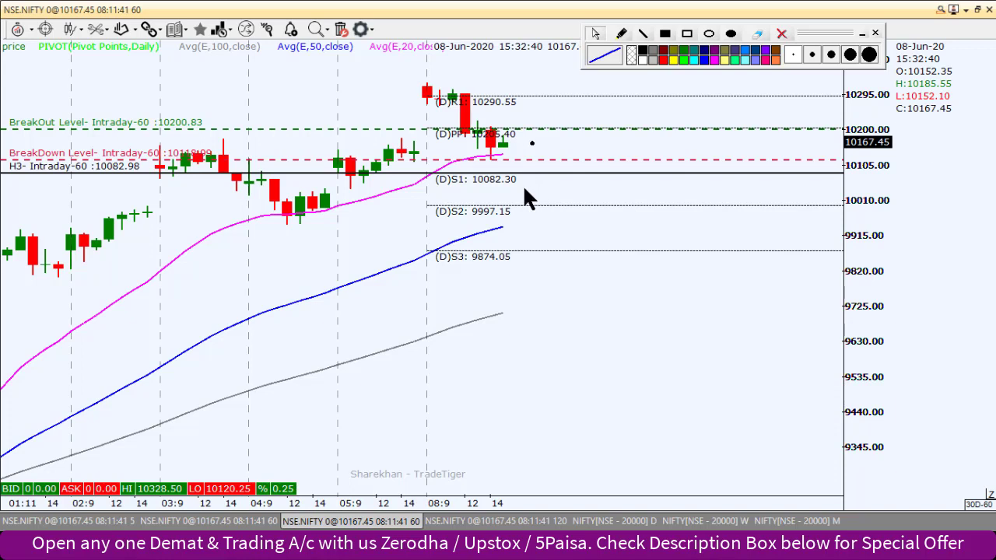
- Add H4 at 10039.72, H5 at 10250.93 and H6 at 10288.11, raising BreakOut Level to 10224.57
click(524, 188)
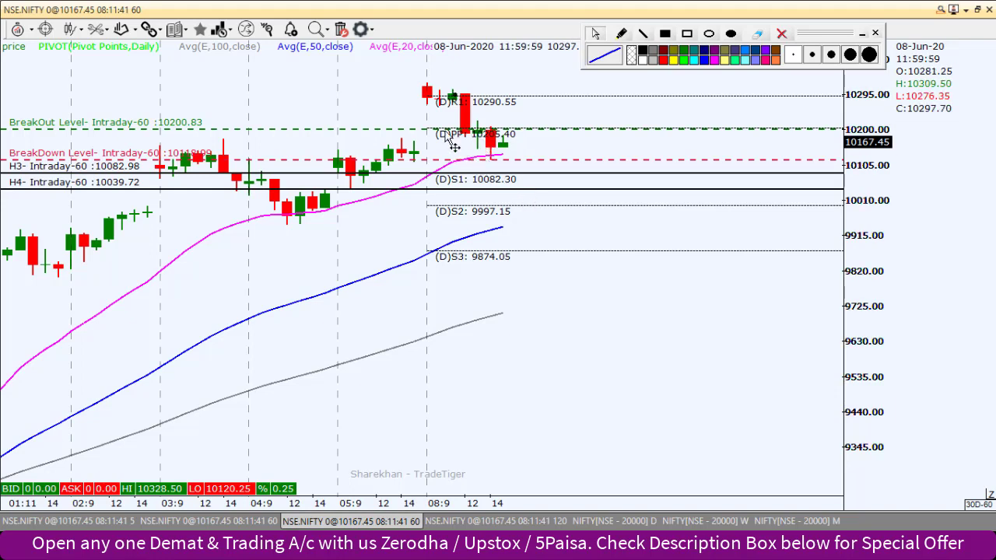
drag(436, 128, 437, 121)
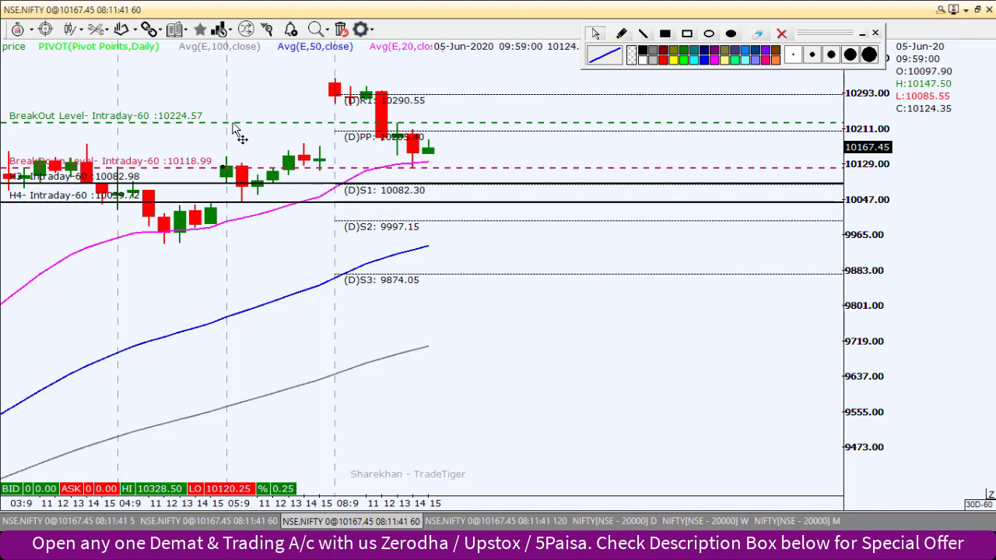
click(401, 112)
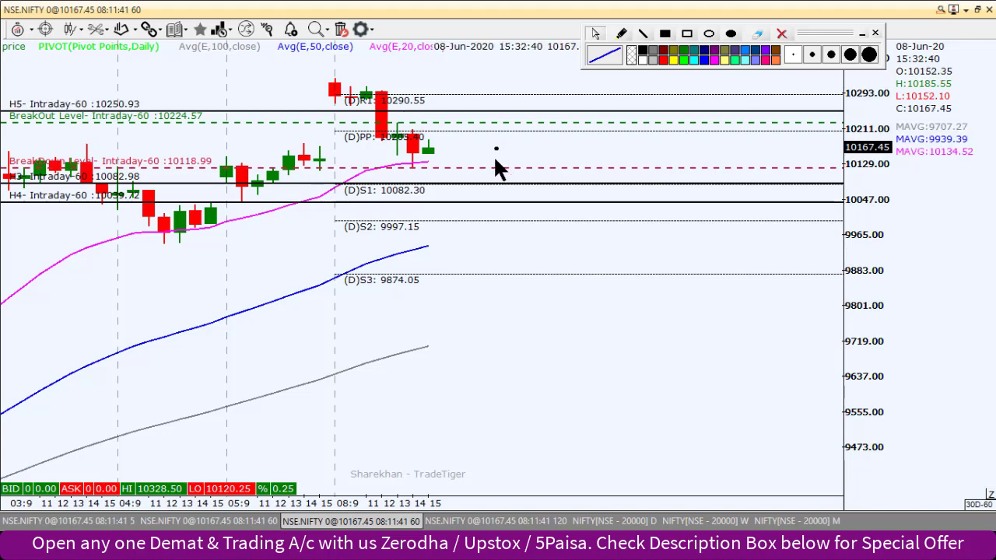
click(452, 95)
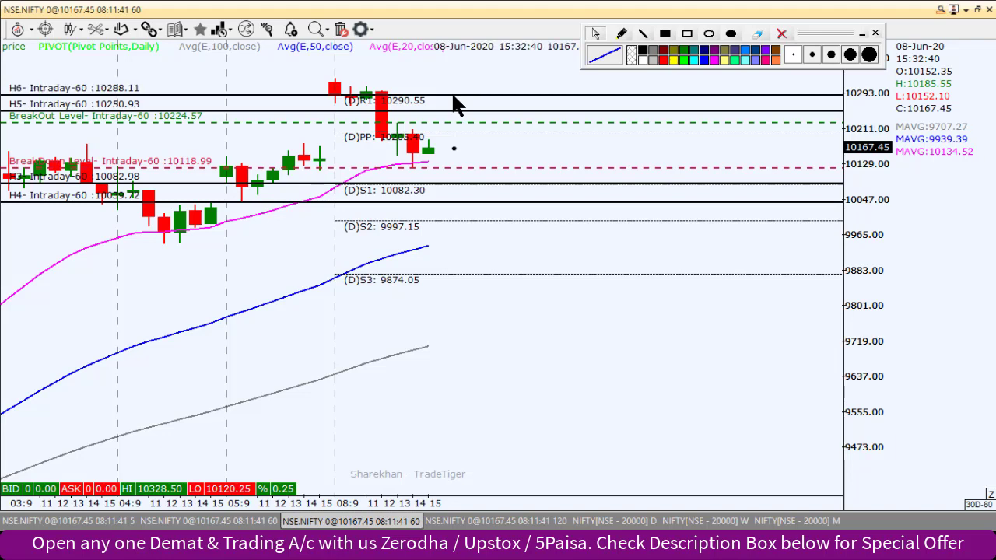
click(453, 96)
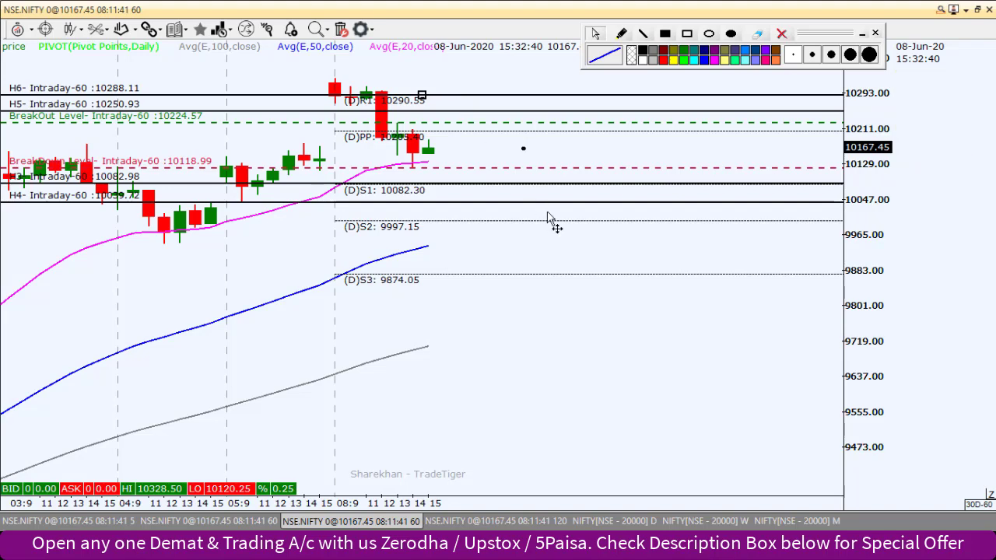
scroll(560, 224, up, 2)
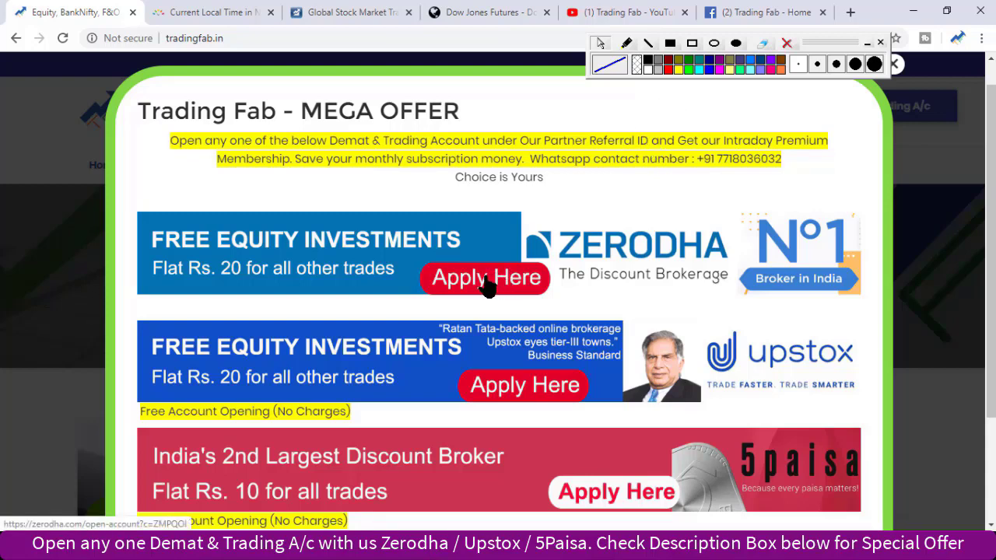
click(517, 288)
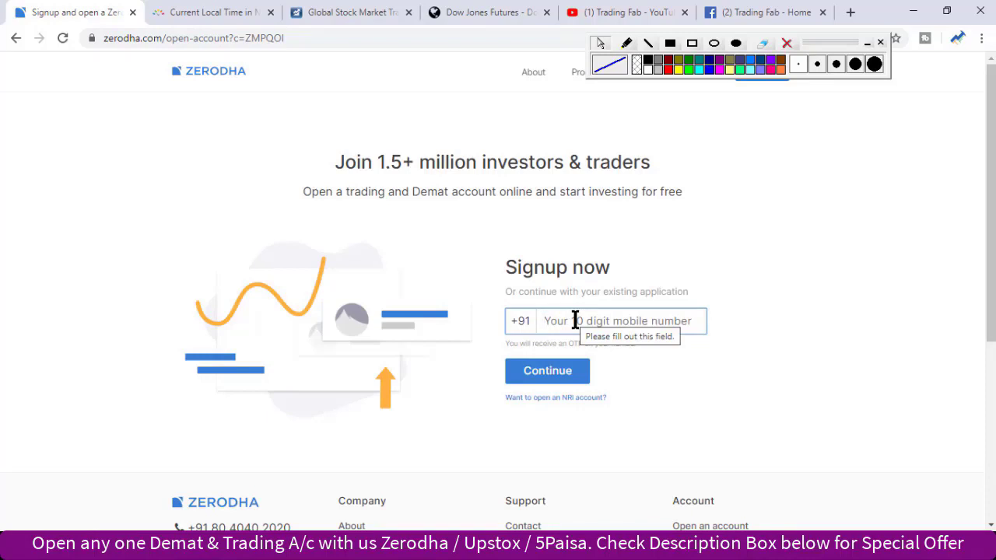
click(25, 39)
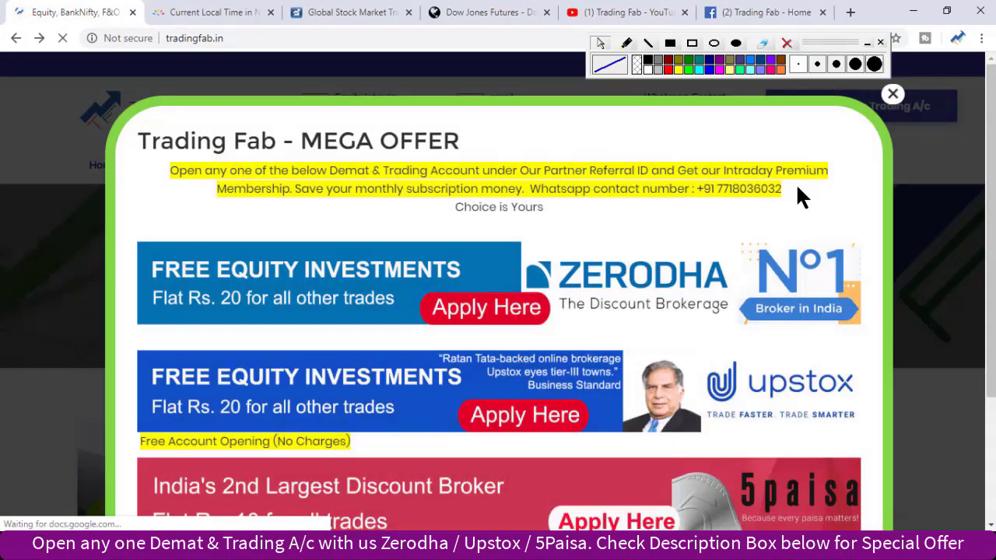
drag(795, 184, 711, 187)
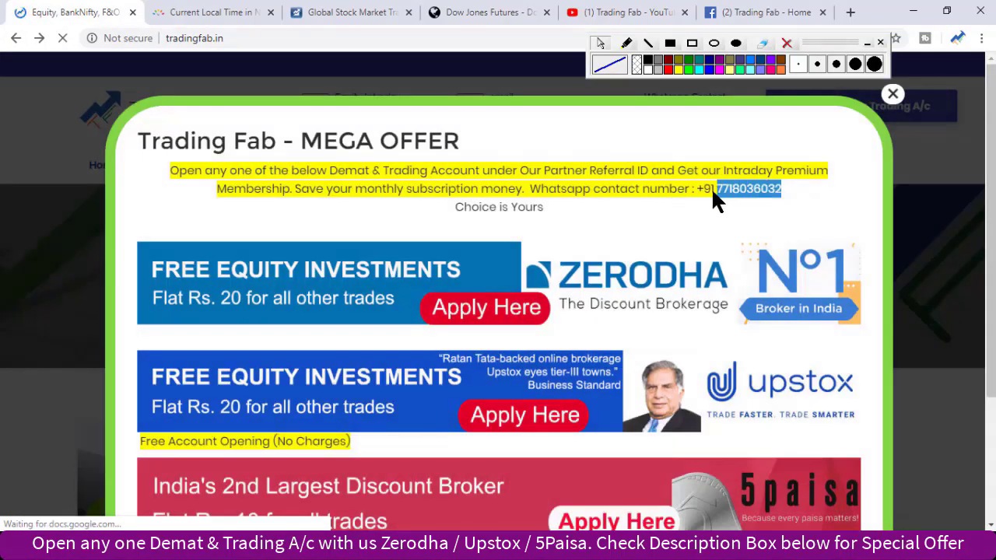